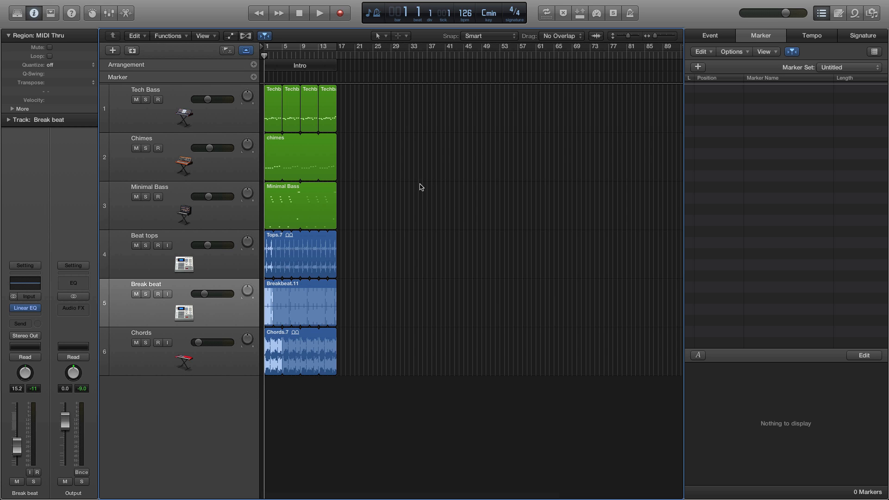
Hide the global tracks, then play the project from bar 1 to audition the loop and stop playback
{"action": "left_click", "coordinate": [247, 51]}
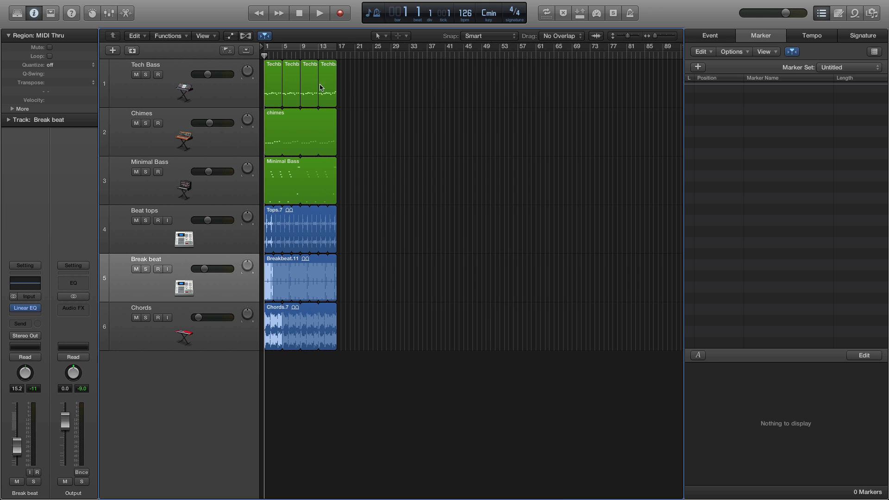
{"action": "left_click", "coordinate": [319, 14]}
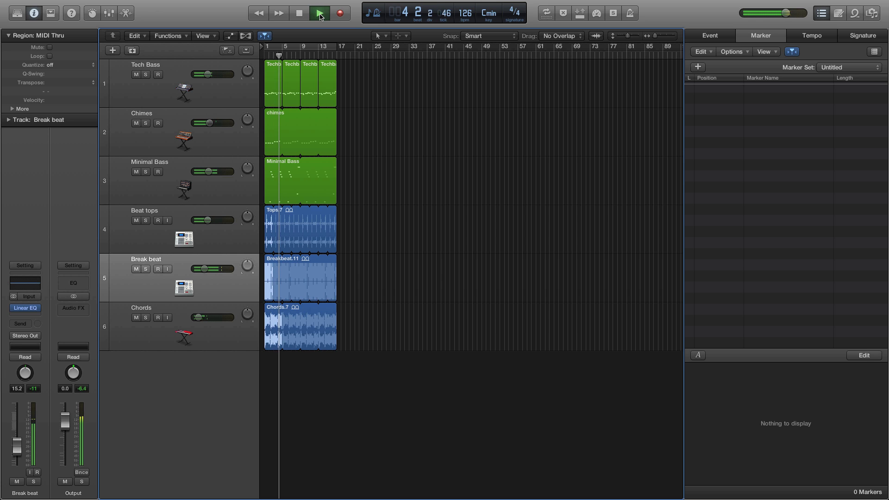
{"action": "left_click", "coordinate": [299, 13]}
{"action": "left_click", "coordinate": [299, 14]}
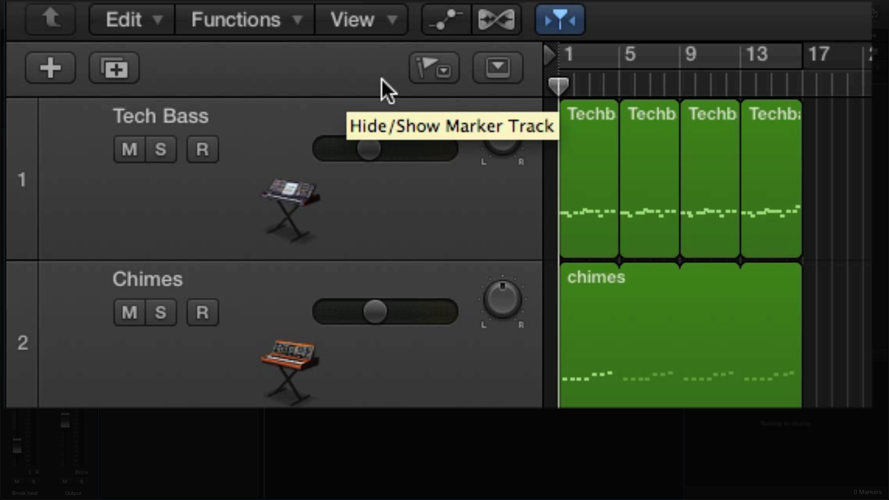
Show the global tracks and open their configuration, keeping only Arrangement and Marker enabled
{"action": "left_click", "coordinate": [500, 69]}
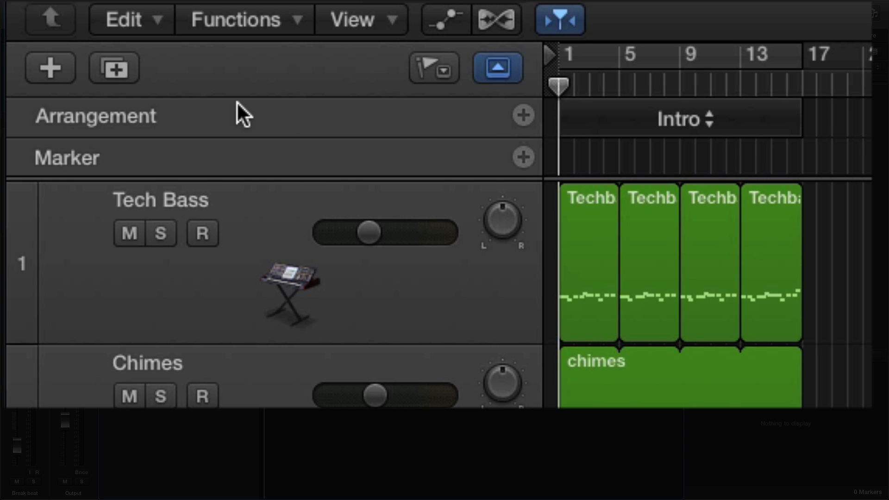
{"action": "right_click", "coordinate": [218, 98]}
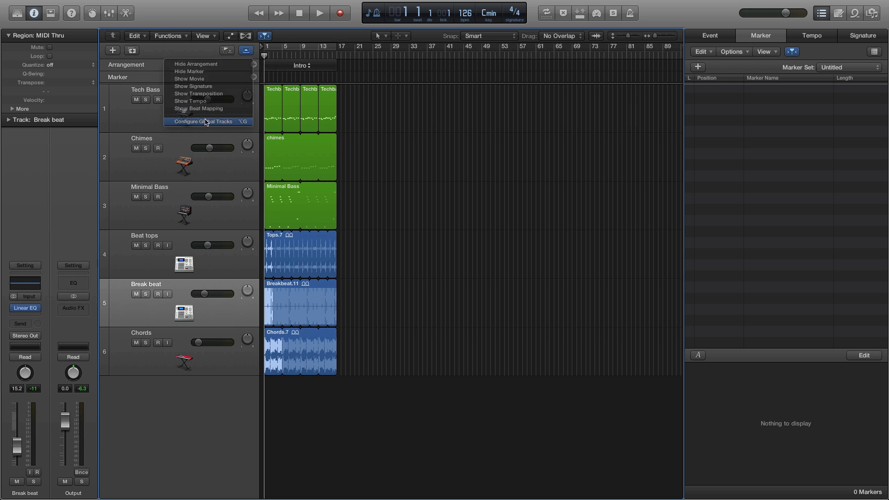
{"action": "left_click", "coordinate": [206, 122]}
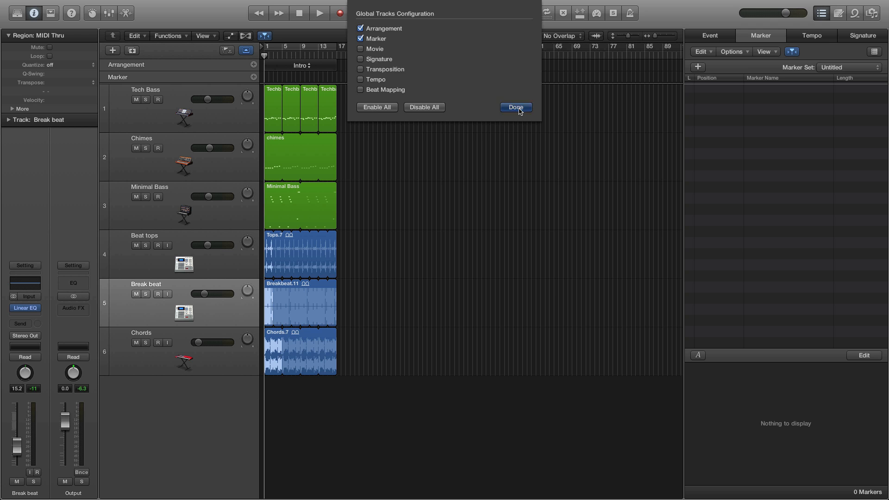
{"action": "left_click", "coordinate": [609, 246]}
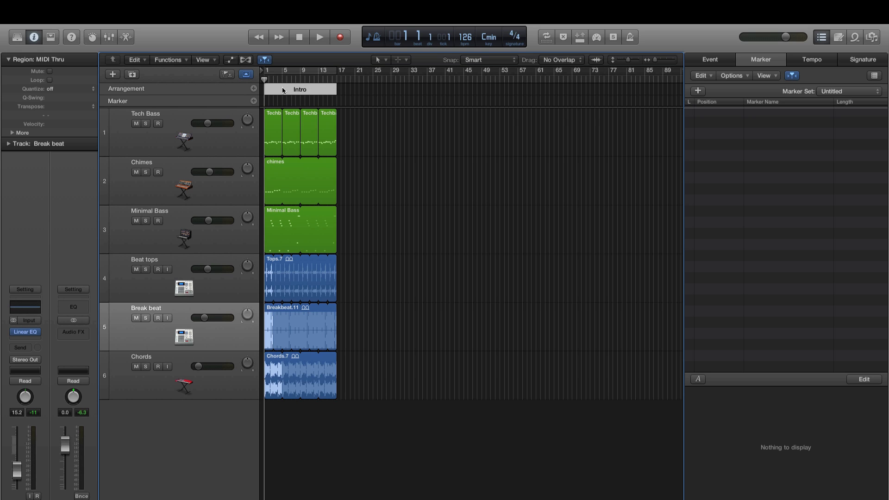
Select all regions of the 16-bar loop and copy them to start at bars 17, 33 and 49
{"action": "mouse_move", "coordinate": [380, 385]}
{"action": "left_mouse_down"}
{"action": "mouse_move", "coordinate": [278, 120]}
{"action": "mouse_move", "coordinate": [224, 68]}
{"action": "left_mouse_up"}
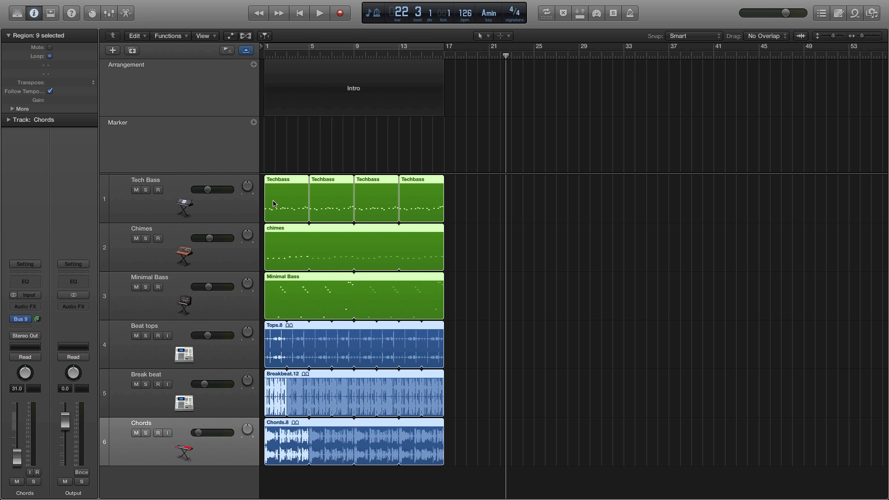
{"action": "left_click_drag", "start_coordinate": [272, 194], "coordinate": [816, 207]}
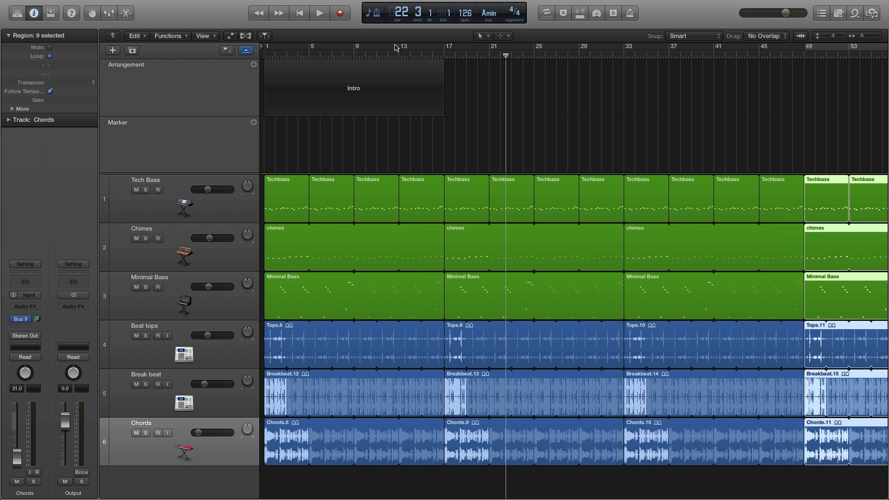
Add Verse, Chorus and second Chorus arrangement markers after the Intro, extending each to 16 bars so they end at bar 65
{"action": "left_click", "coordinate": [330, 87]}
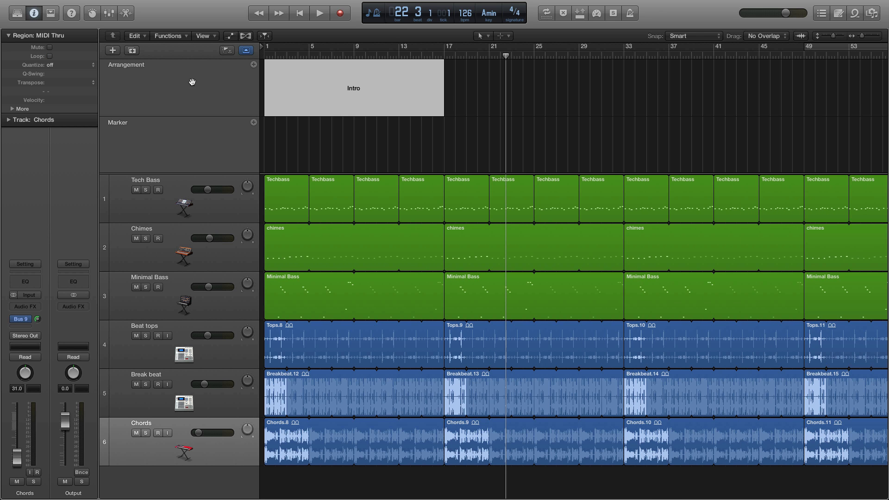
{"action": "left_click", "coordinate": [254, 65]}
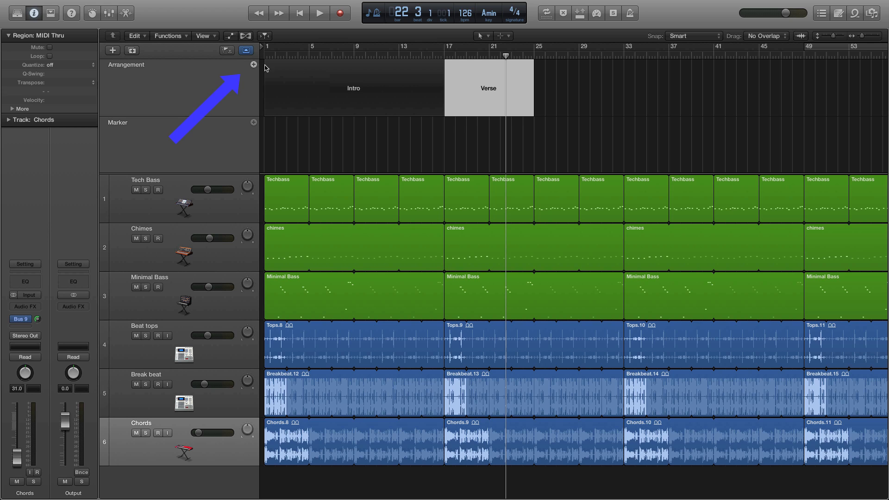
{"action": "left_click_drag", "start_coordinate": [540, 86], "coordinate": [623, 129]}
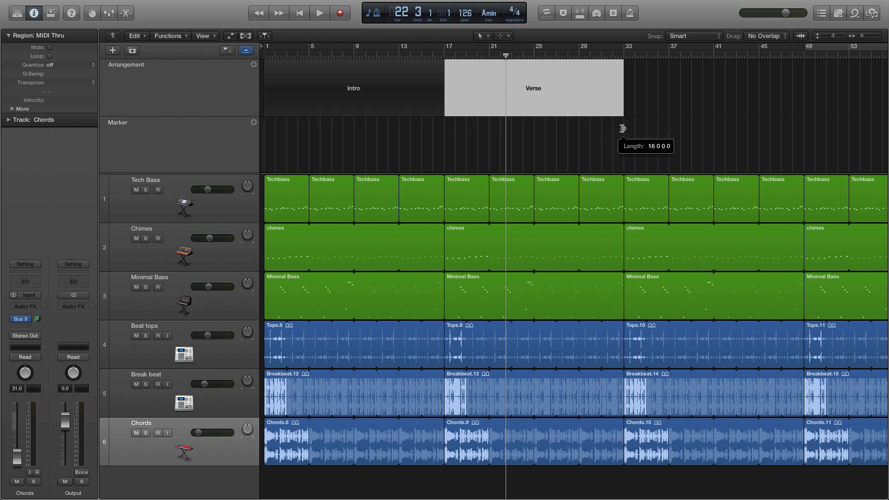
{"action": "left_click", "coordinate": [254, 64]}
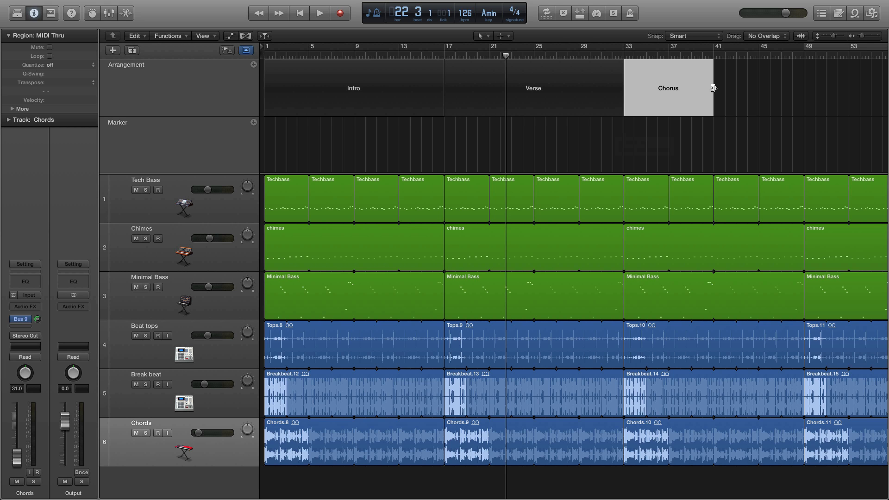
{"action": "mouse_move", "coordinate": [714, 88]}
{"action": "left_mouse_down"}
{"action": "mouse_move", "coordinate": [778, 113]}
{"action": "mouse_move", "coordinate": [802, 134]}
{"action": "left_mouse_up"}
{"action": "scroll", "coordinate": [803, 135], "scroll_direction": "right", "scroll_amount": 10}
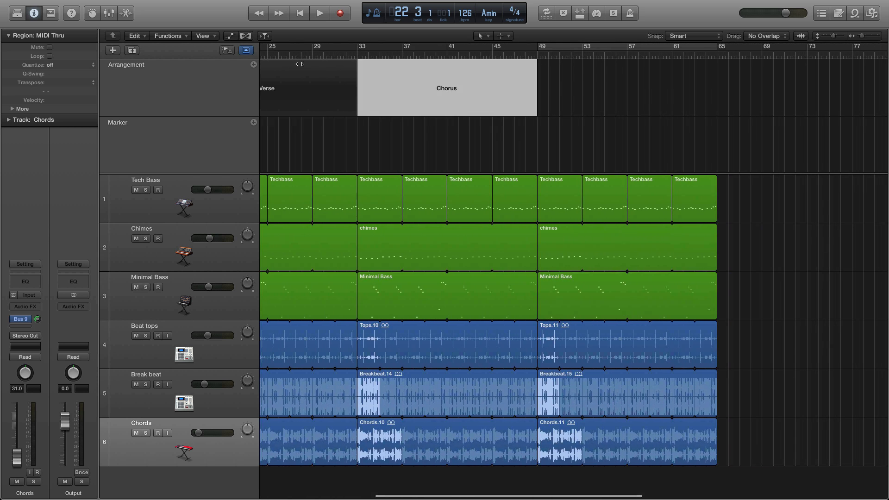
{"action": "left_click", "coordinate": [253, 65]}
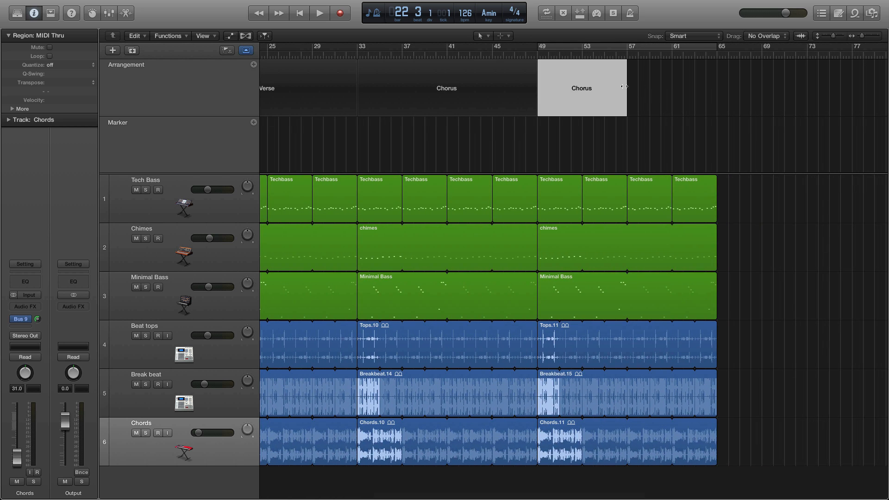
{"action": "left_click_drag", "start_coordinate": [626, 88], "coordinate": [717, 88]}
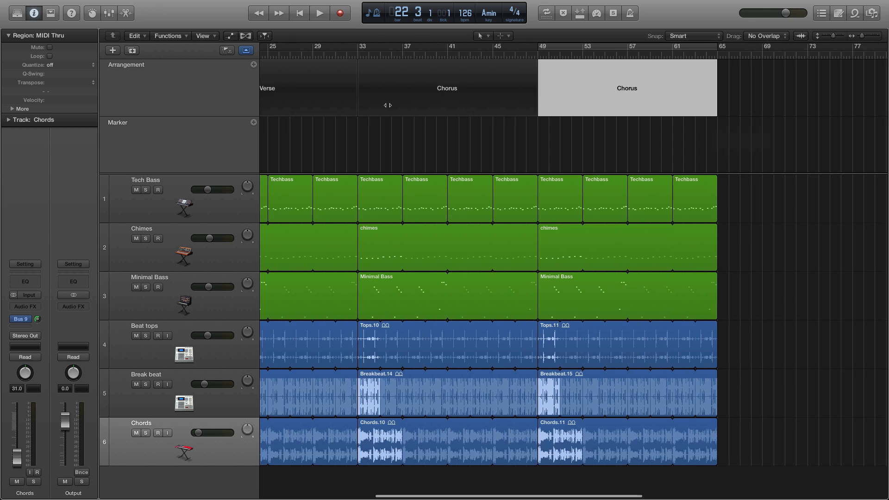
Rename the Verse arrangement marker as "main phrase"
{"action": "scroll", "coordinate": [389, 106], "scroll_direction": "left", "scroll_amount": 10}
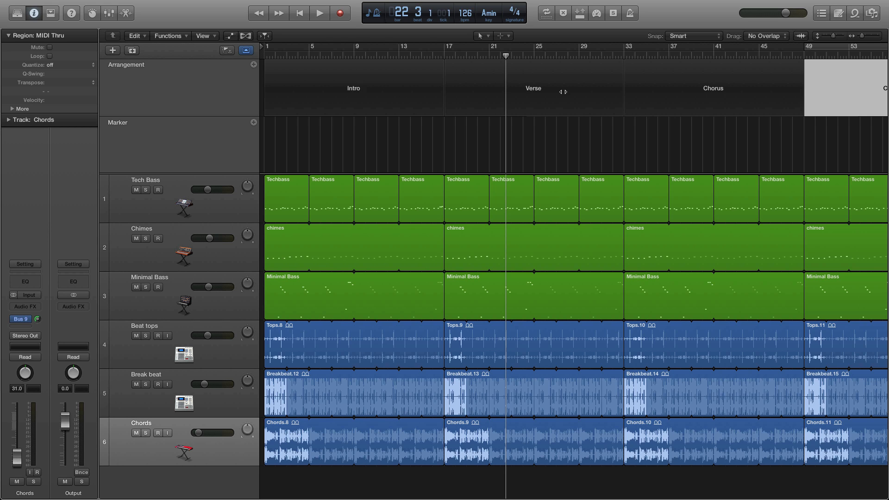
{"action": "left_click", "coordinate": [532, 89]}
{"action": "left_click", "coordinate": [533, 91]}
{"action": "left_click", "coordinate": [492, 89]}
{"action": "double_click", "coordinate": [492, 89]}
{"action": "type", "text": "main phrase"}
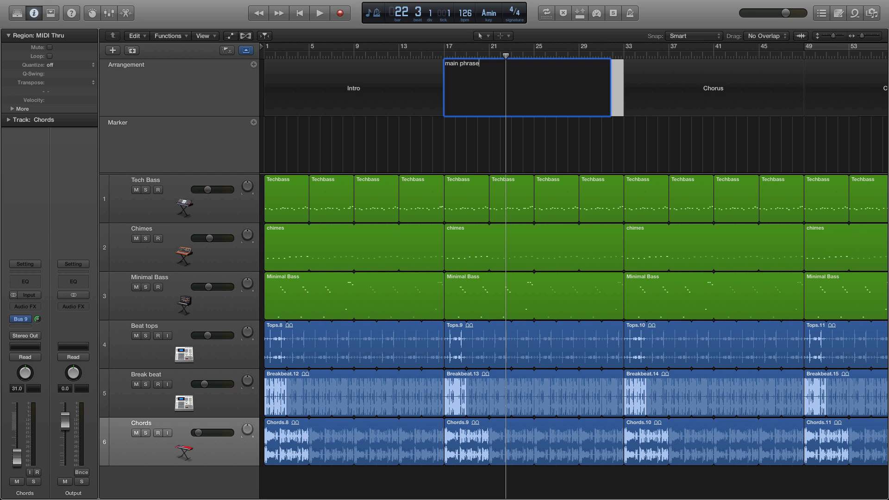
{"action": "key", "text": "Return"}
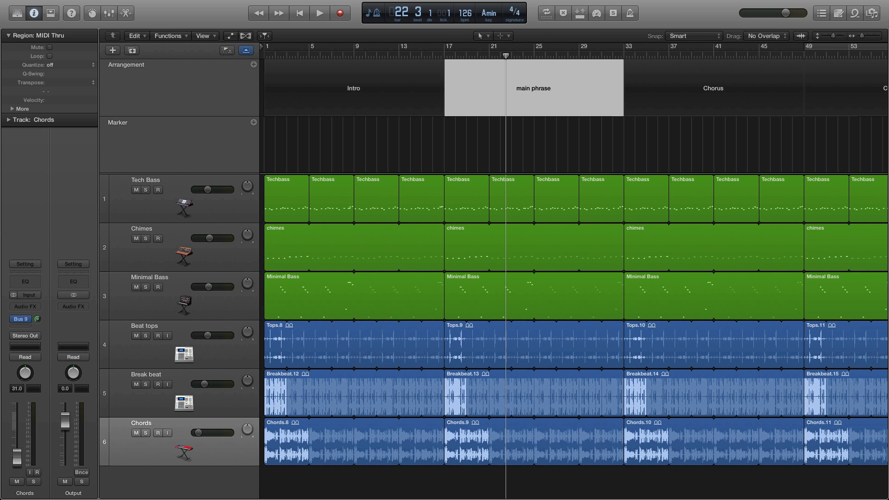
Rename the first Chorus arrangement marker as "minimal phrase" and the second as "build/break"
{"action": "double_click", "coordinate": [717, 108]}
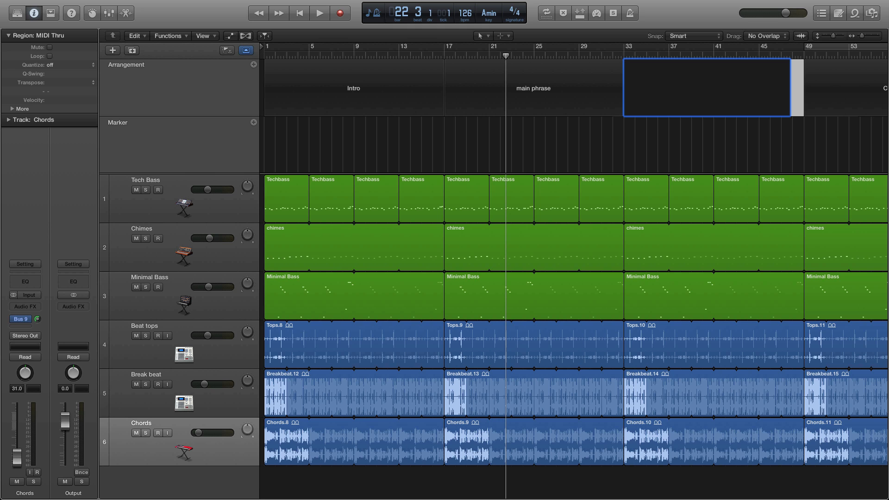
{"action": "type", "text": "minimal phrase"}
{"action": "key", "text": "Return"}
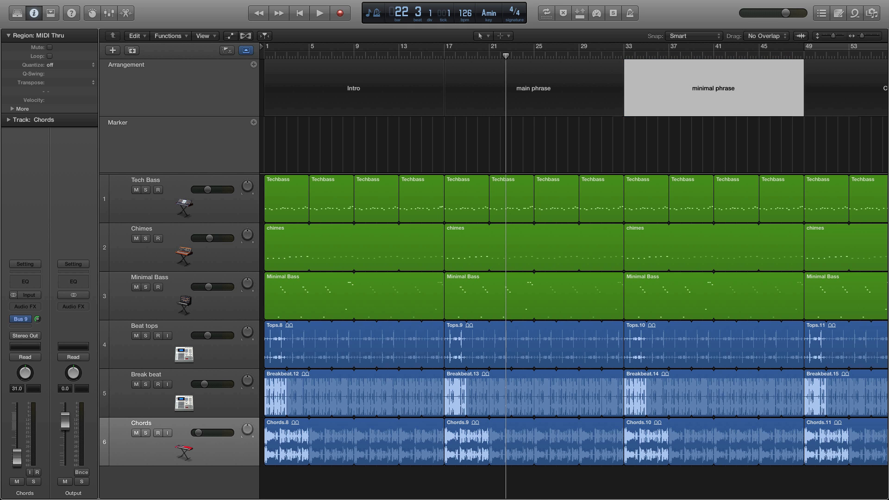
{"action": "scroll", "coordinate": [575, 85], "scroll_direction": "right", "scroll_amount": 10}
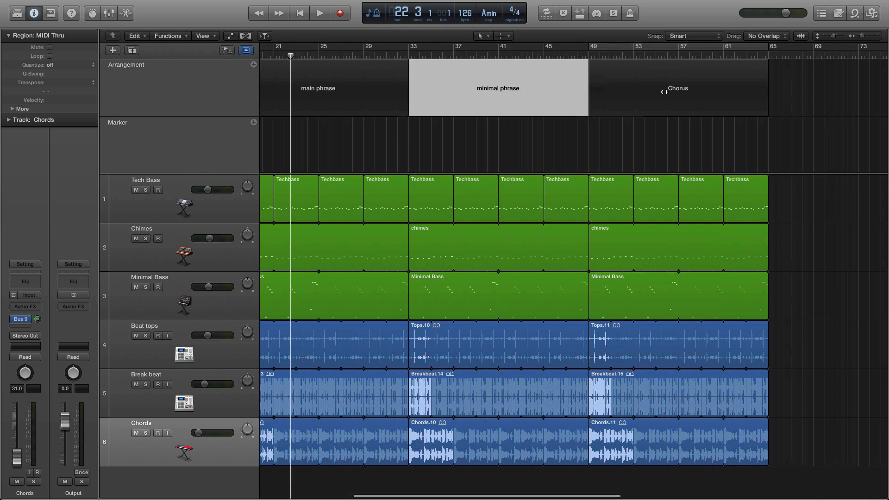
{"action": "double_click", "coordinate": [622, 91]}
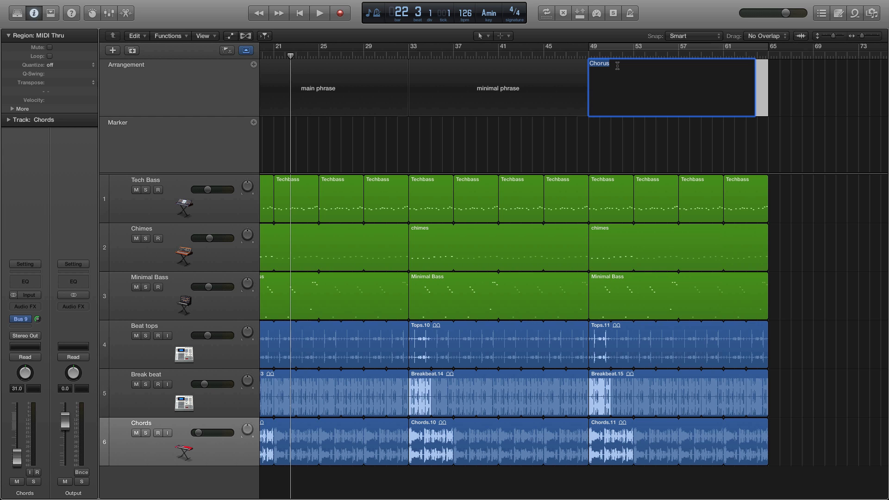
{"action": "type", "text": "build/break"}
{"action": "key", "text": "Return"}
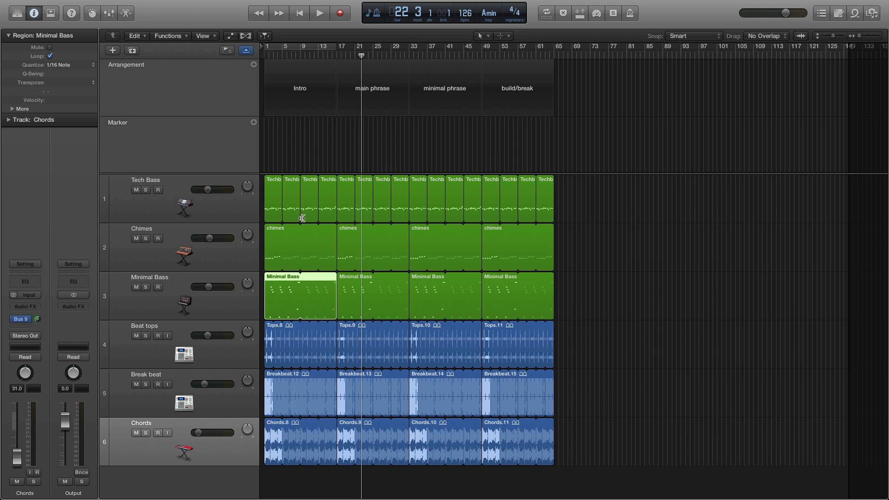
Delete the Tech Bass and Minimal Bass regions from the Intro section
{"action": "left_click", "coordinate": [269, 164]}
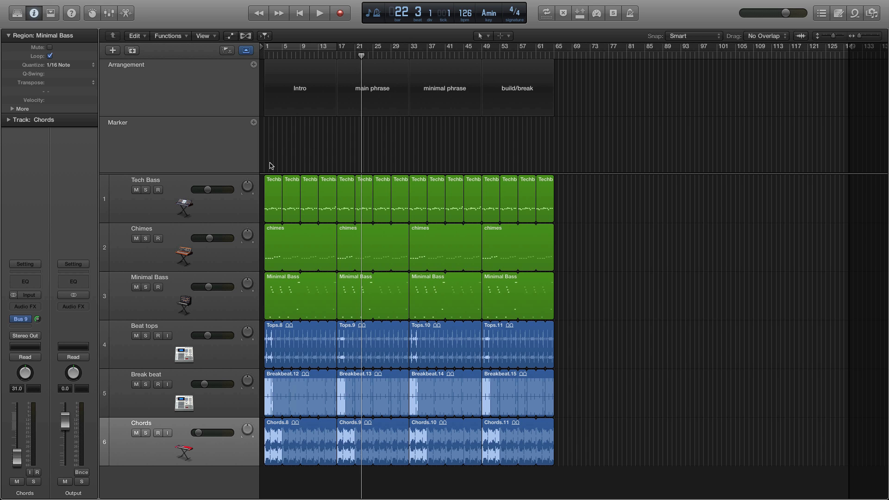
{"action": "left_click", "coordinate": [334, 196]}
{"action": "key", "text": "Delete"}
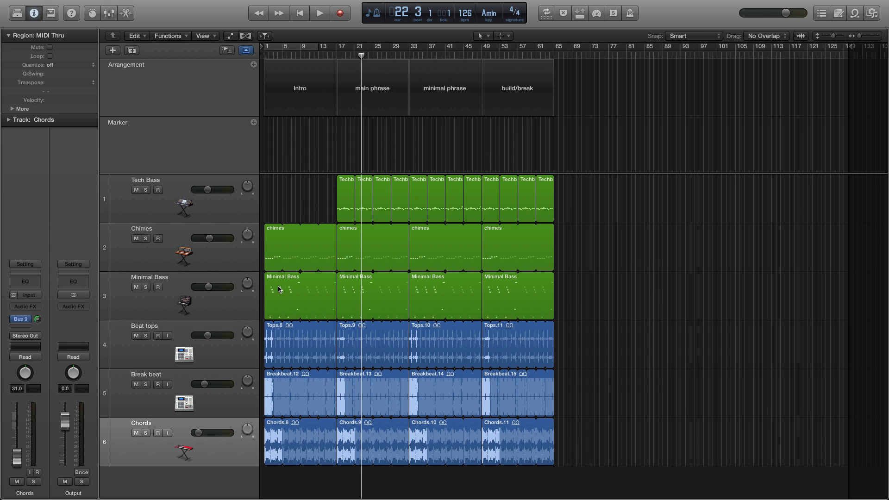
{"action": "left_click", "coordinate": [278, 289]}
{"action": "key", "text": "Delete"}
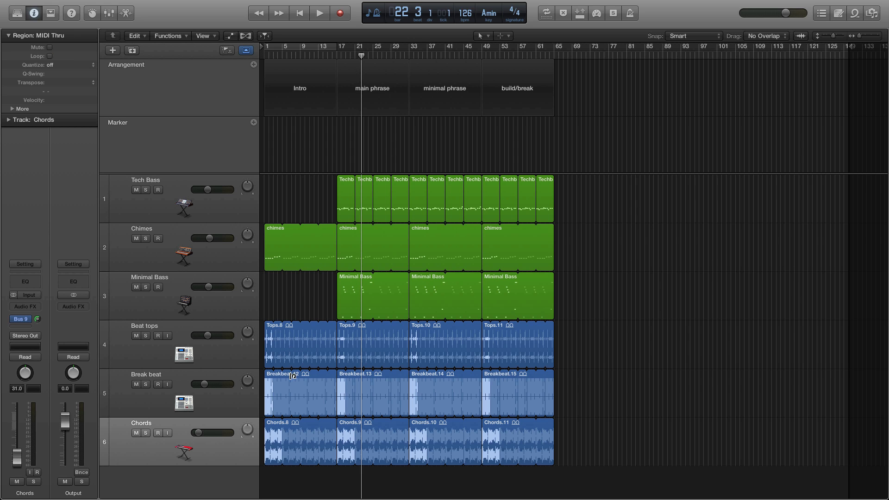
Make the Intro's Break beat region span only bars 9 to 17, and delete the Intro's Chords region
{"action": "left_click", "coordinate": [267, 375]}
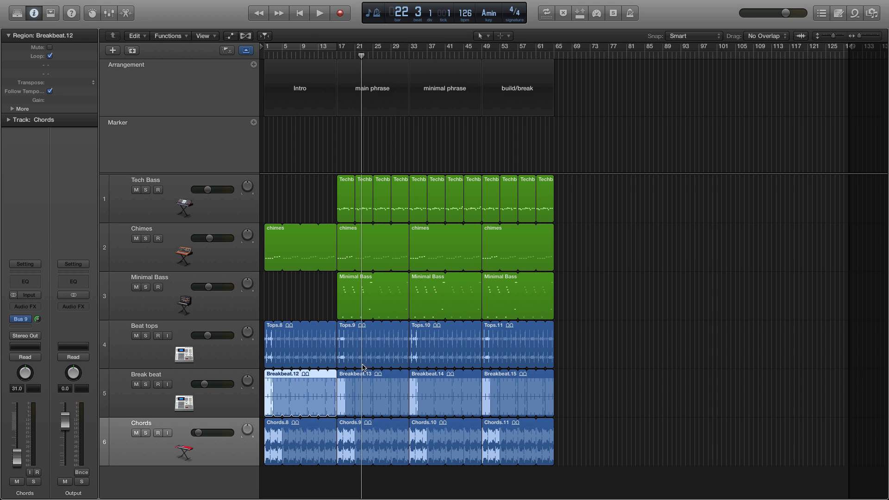
{"action": "left_click_drag", "start_coordinate": [337, 374], "coordinate": [301, 391]}
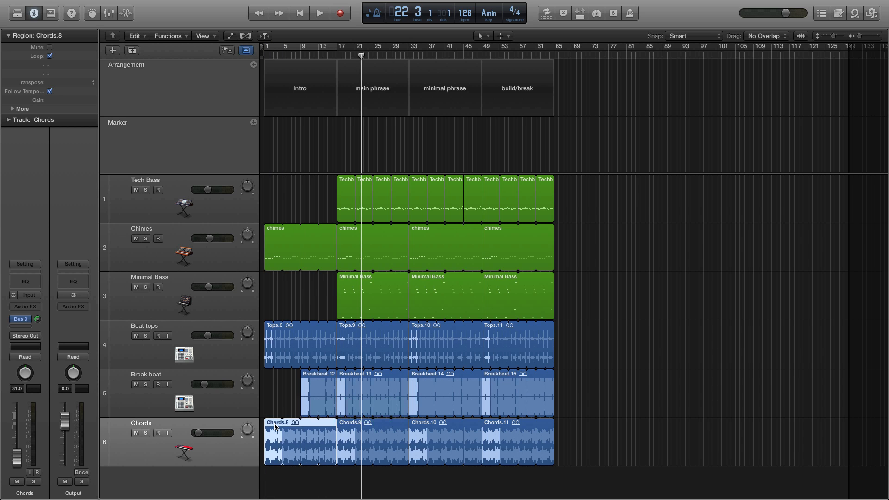
{"action": "key", "text": "Delete"}
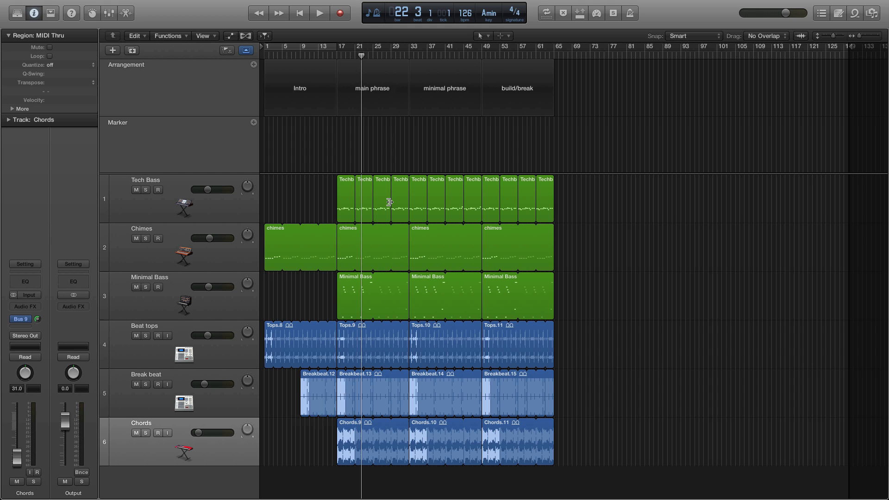
Delete the Minimal Bass and Chords regions from the main phrase section
{"action": "left_click", "coordinate": [349, 305]}
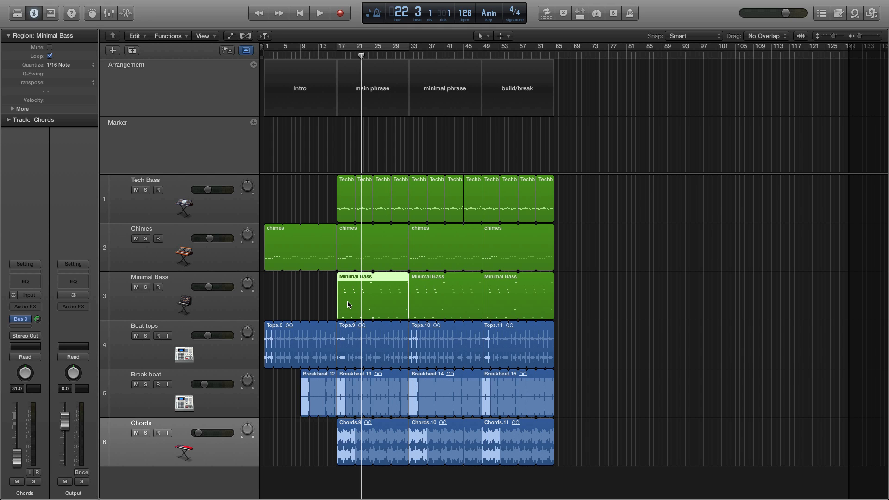
{"action": "key", "text": "Delete"}
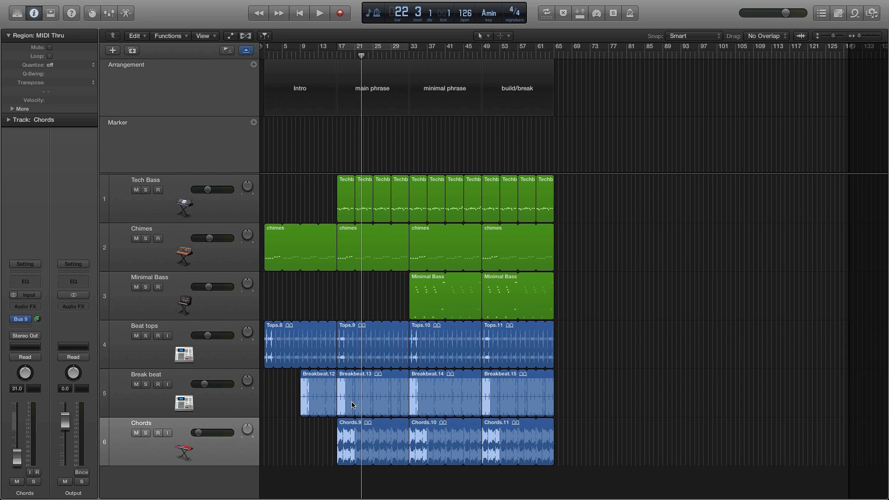
{"action": "left_click", "coordinate": [356, 432]}
{"action": "key", "text": "Delete"}
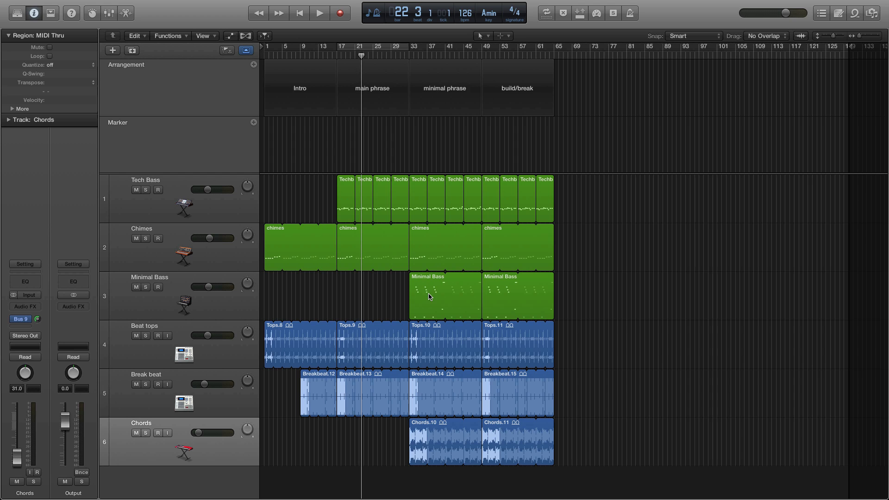
Delete the Tech Bass and Chimes regions from the minimal phrase section and the Minimal Bass region from the build/break section
{"action": "left_click", "coordinate": [424, 206]}
{"action": "key", "text": "Delete"}
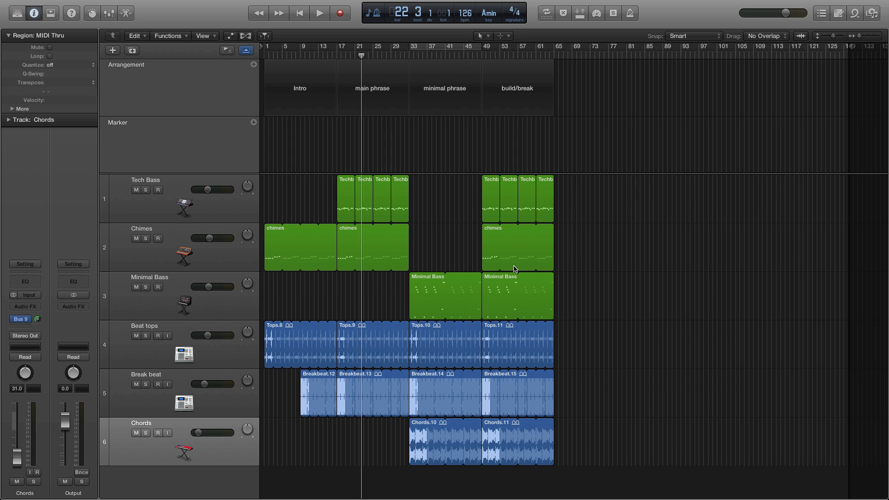
{"action": "left_click", "coordinate": [547, 286]}
{"action": "key", "text": "Delete"}
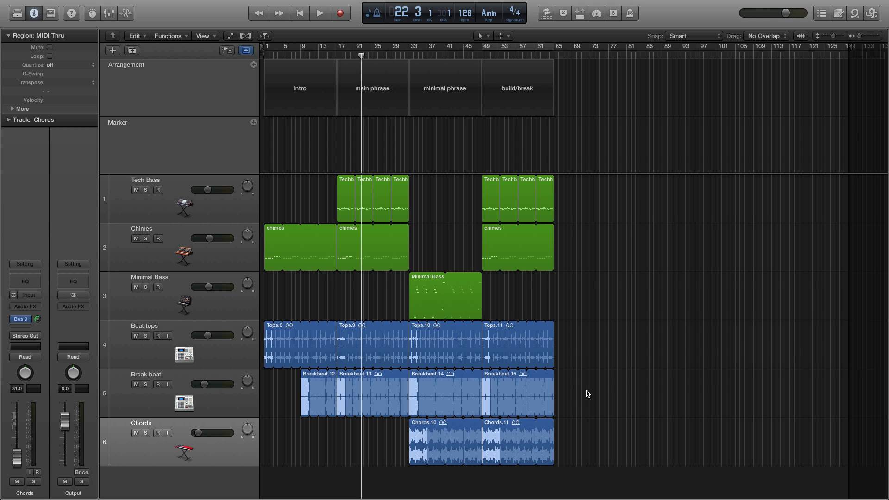
Delete the Break beat and Chords regions from the build/break section
{"action": "left_click_drag", "start_coordinate": [580, 393], "coordinate": [505, 391]}
{"action": "key", "text": "Delete"}
{"action": "left_click", "coordinate": [552, 426]}
{"action": "key", "text": "Delete"}
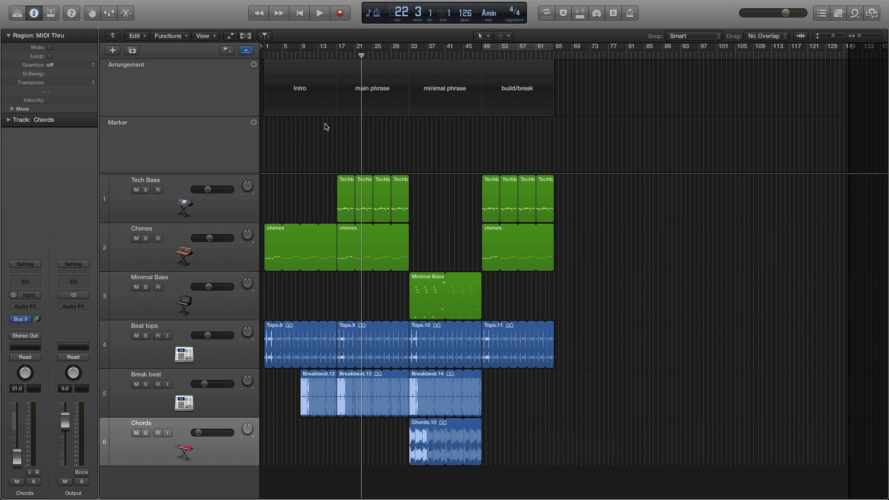
Play the song briefly from bar 1, stop, and move the playhead to the section starts at bars 17, 33 and 49
{"action": "left_click", "coordinate": [264, 55]}
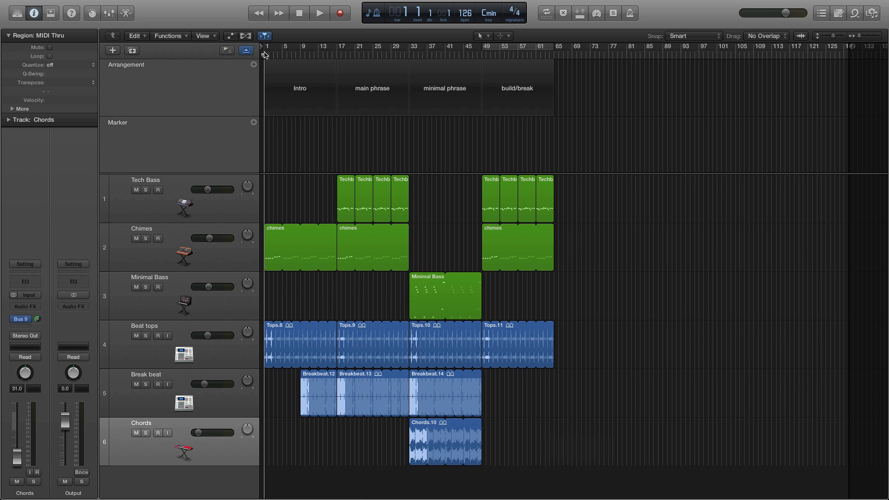
{"action": "key", "text": "space"}
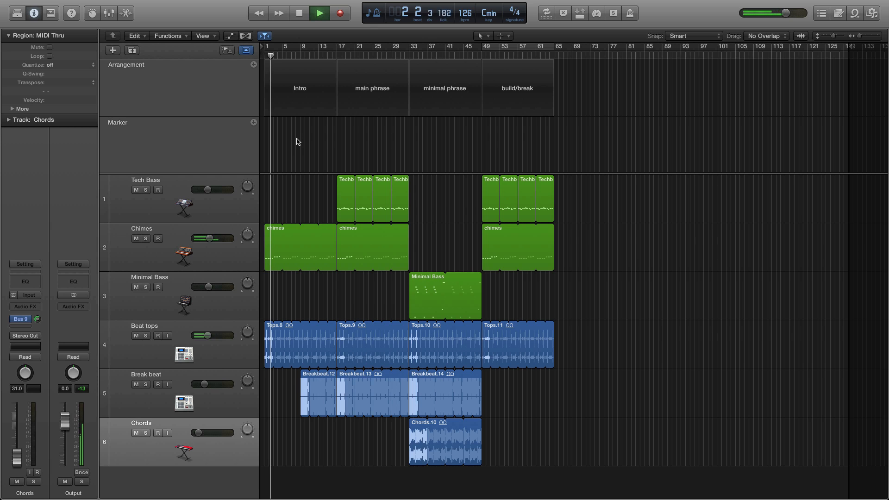
{"action": "key", "text": "space"}
{"action": "left_click", "coordinate": [339, 54]}
{"action": "left_click", "coordinate": [409, 55]}
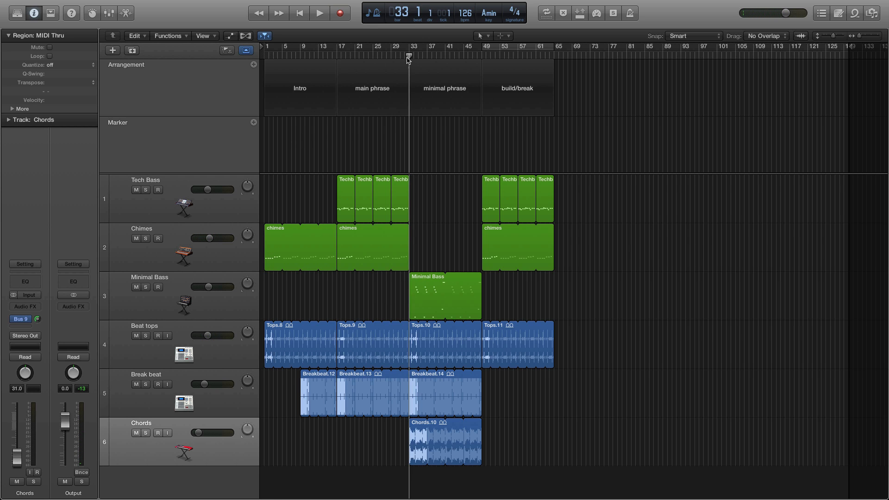
{"action": "left_click", "coordinate": [483, 59]}
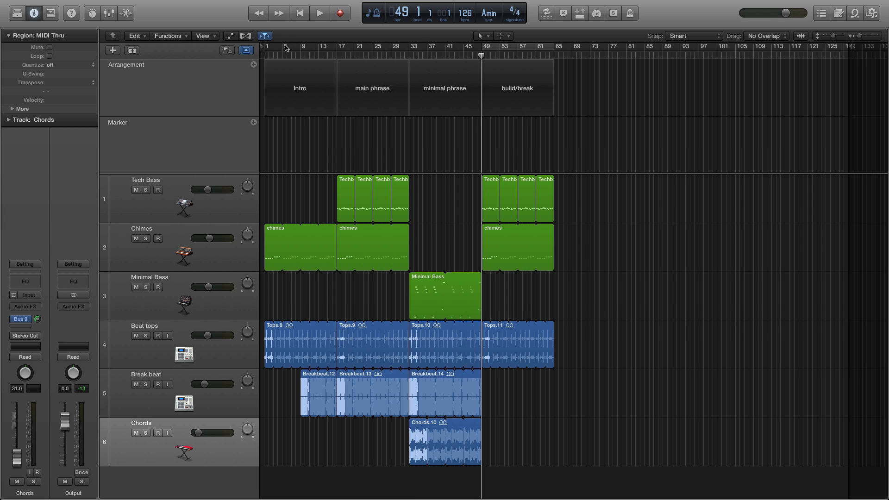
{"action": "left_click", "coordinate": [340, 54]}
{"action": "left_click", "coordinate": [333, 54]}
{"action": "right_click", "coordinate": [333, 55]}
{"action": "left_click", "coordinate": [304, 58]}
{"action": "double_click", "coordinate": [298, 110]}
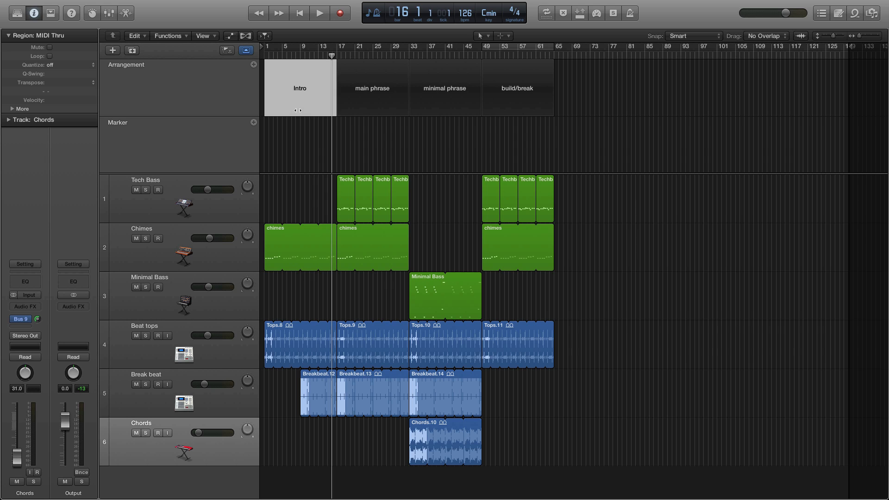
{"action": "left_click", "coordinate": [288, 143]}
{"action": "left_click", "coordinate": [276, 106]}
Create a marker on the Marker track at the start of each section, at bars 1, 17, 33 and 49
{"action": "left_click", "coordinate": [265, 53]}
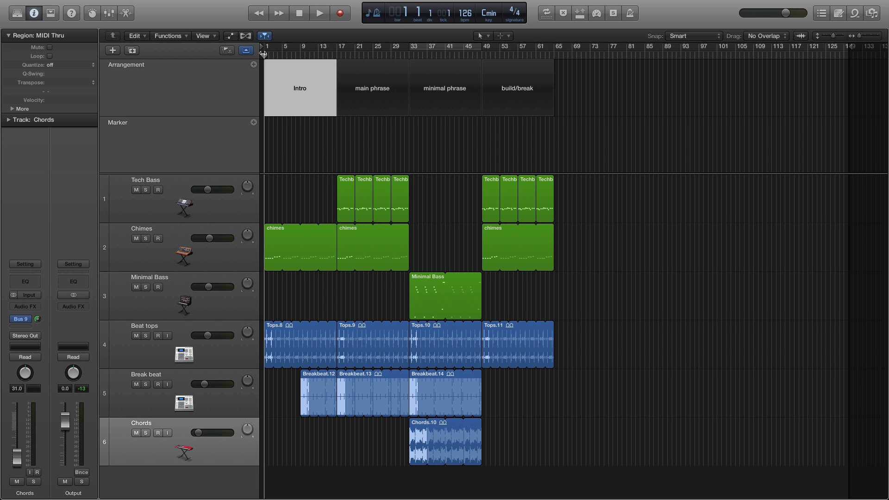
{"action": "left_click", "coordinate": [253, 122]}
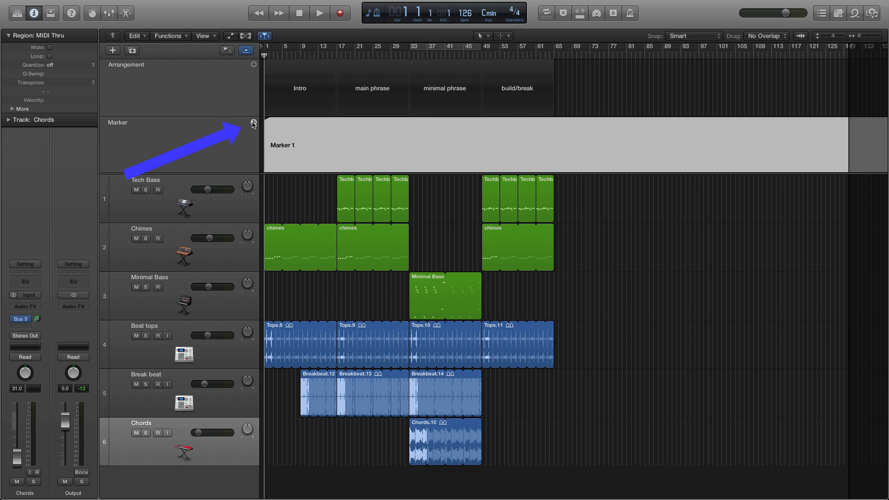
{"action": "left_click", "coordinate": [337, 53]}
{"action": "left_click", "coordinate": [253, 123]}
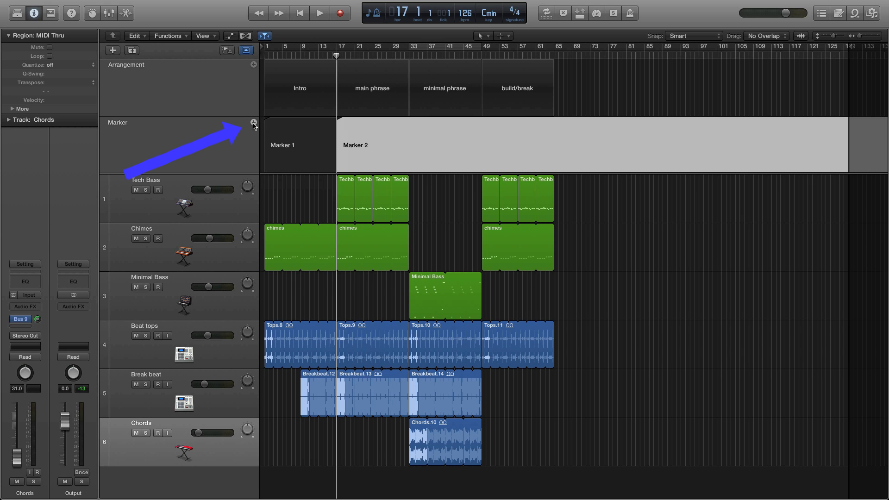
{"action": "left_click", "coordinate": [410, 55]}
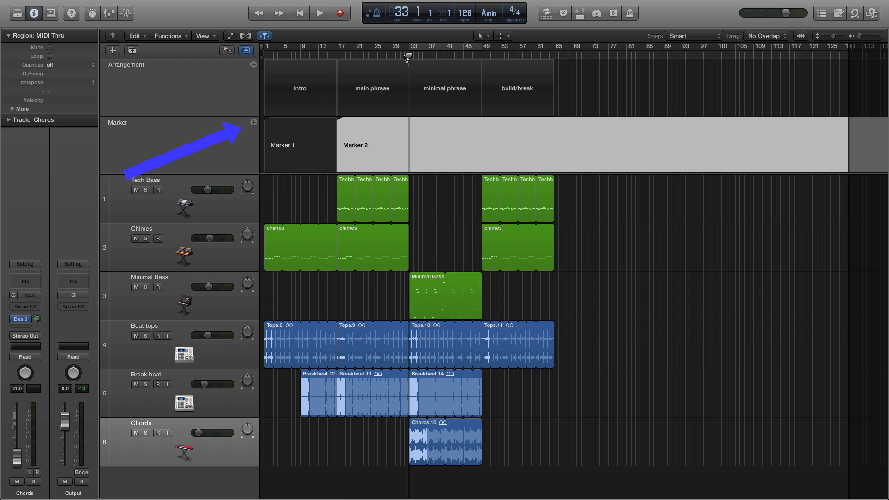
{"action": "left_click", "coordinate": [254, 123]}
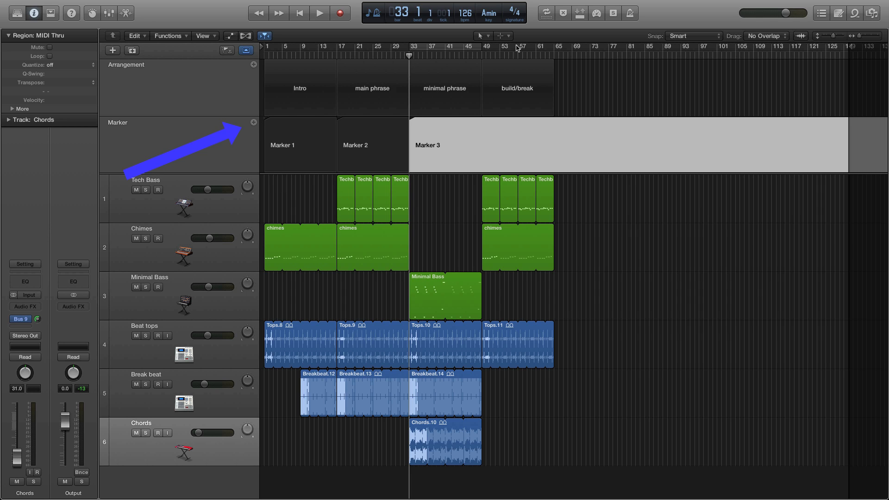
{"action": "left_click", "coordinate": [482, 56]}
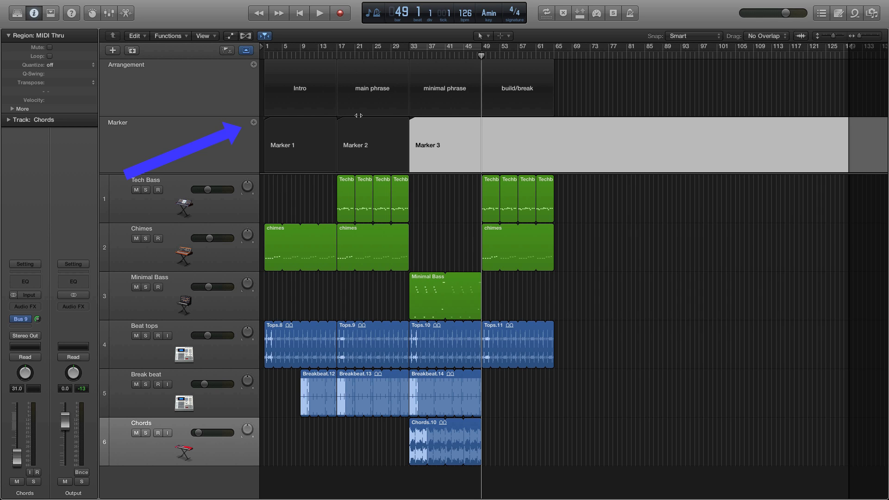
{"action": "left_click", "coordinate": [254, 123]}
Set the length of all four markers to 16 bars in the marker list
{"action": "left_click", "coordinate": [824, 15]}
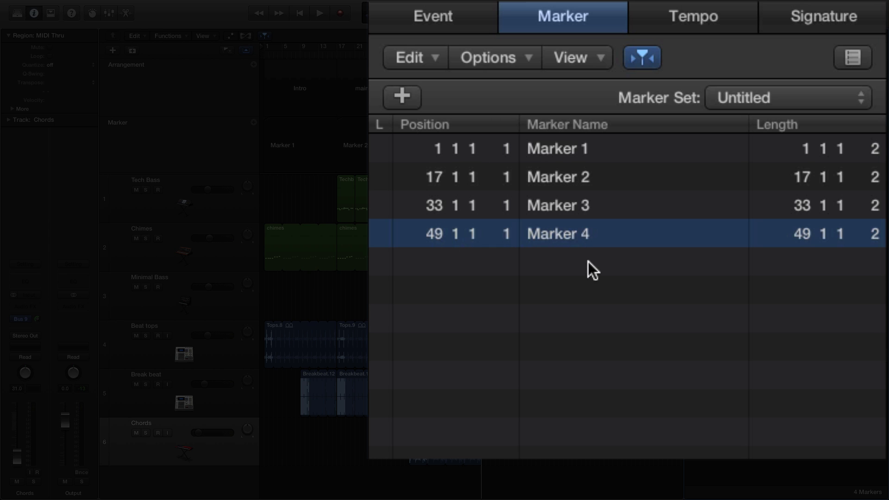
{"action": "double_click", "coordinate": [823, 146]}
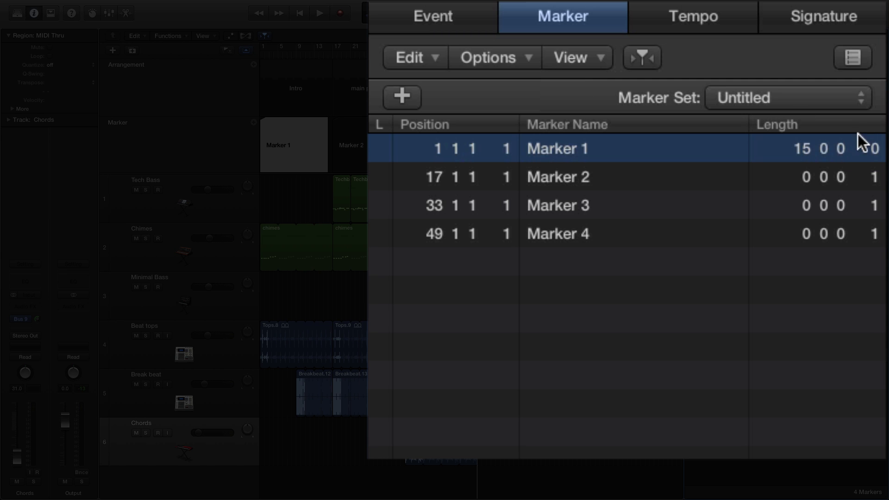
{"action": "double_click", "coordinate": [808, 148]}
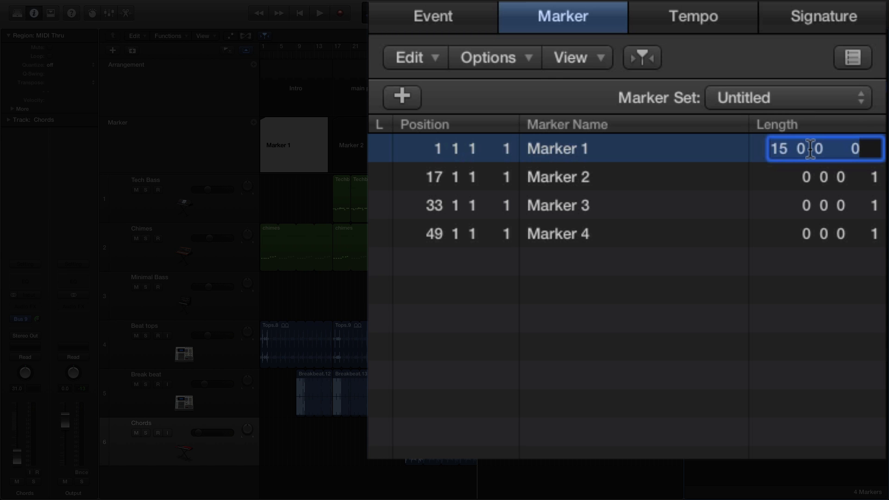
{"action": "type", "text": "16"}
{"action": "key", "text": "Return"}
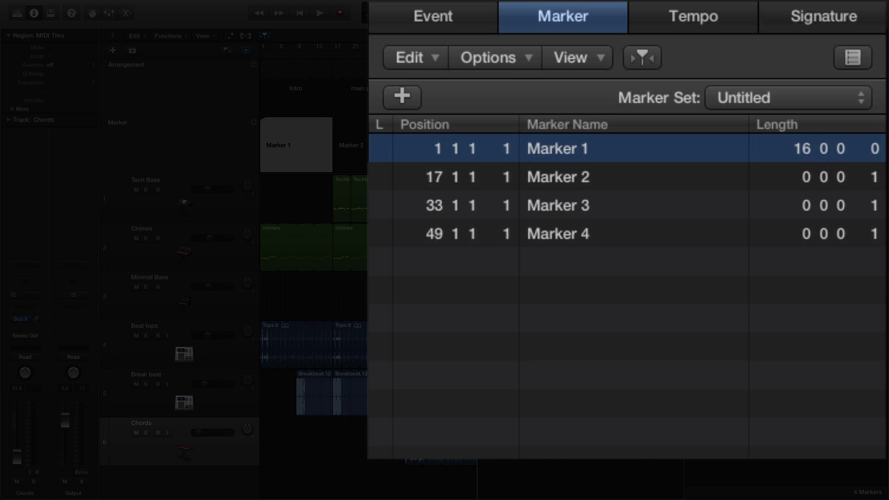
{"action": "double_click", "coordinate": [844, 177]}
{"action": "type", "text": "16"}
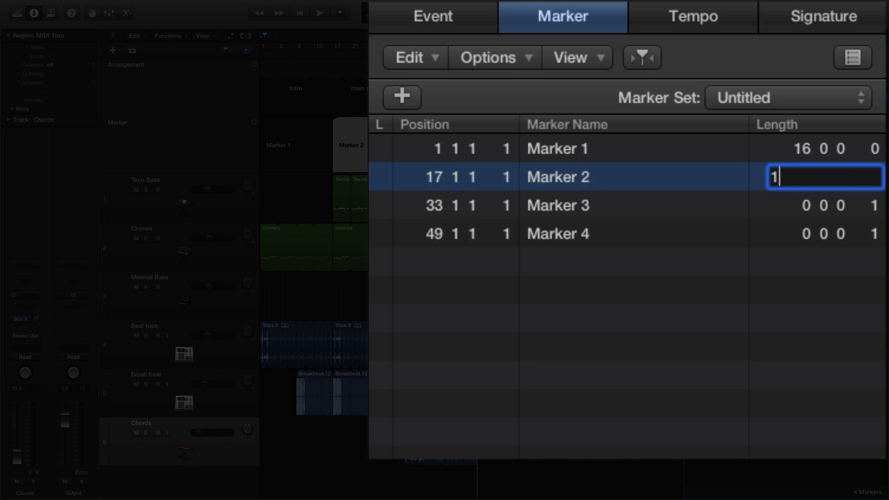
{"action": "key", "text": "Return"}
{"action": "left_click", "coordinate": [841, 205]}
{"action": "double_click", "coordinate": [840, 205]}
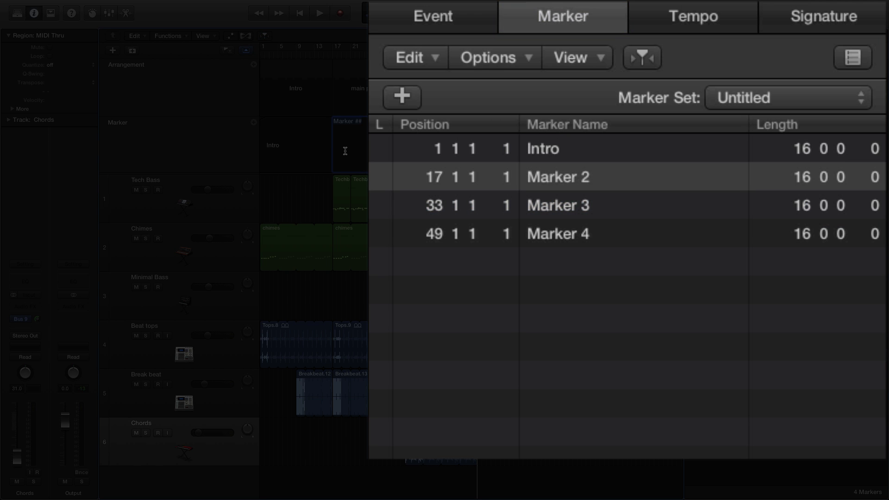
Rename the remaining markers on the Marker track as main phrase, minimal phrase and build break, matching the arrangement sections
{"action": "left_click", "coordinate": [346, 151]}
{"action": "type", "text": "main phrase"}
{"action": "key", "text": "Return"}
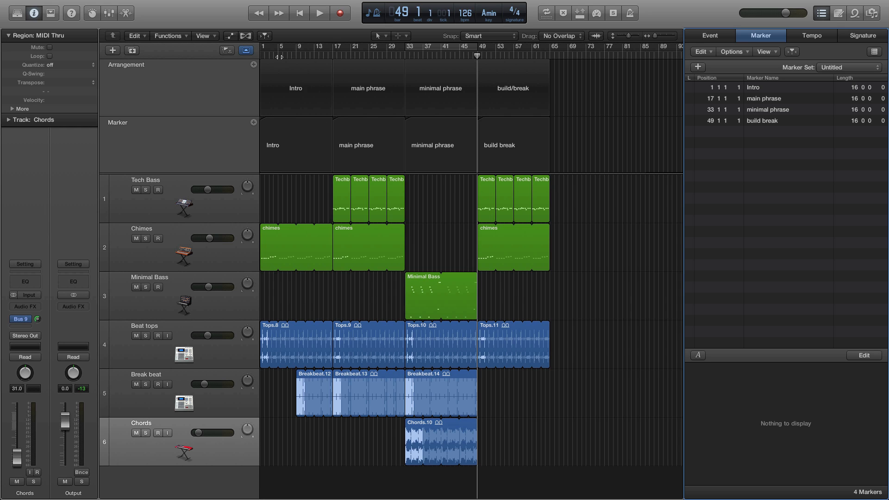
Play the song from the Intro marker, jump to the build break marker during playback, and stop
{"action": "left_click", "coordinate": [722, 90]}
{"action": "key", "text": "space"}
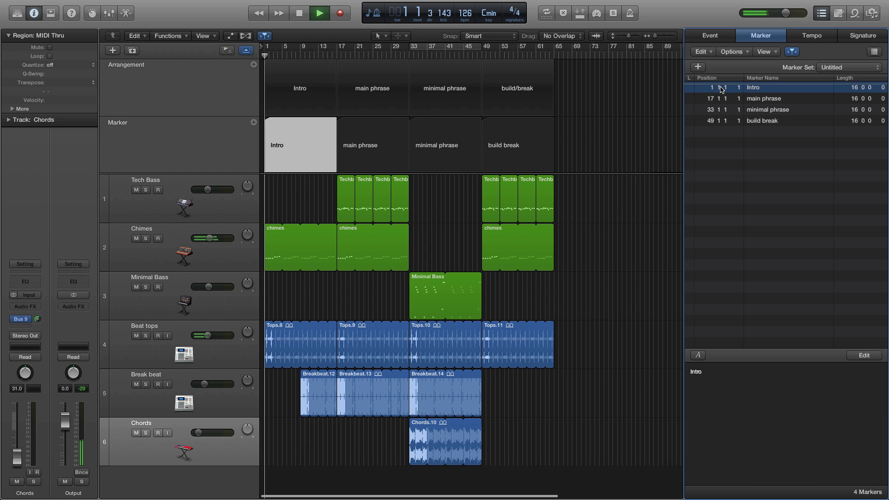
{"action": "left_click", "coordinate": [716, 122]}
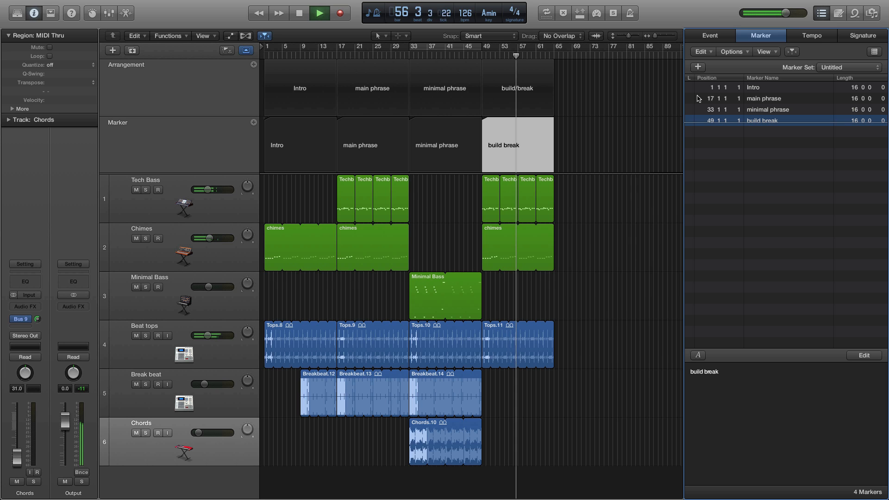
{"action": "key", "text": "space"}
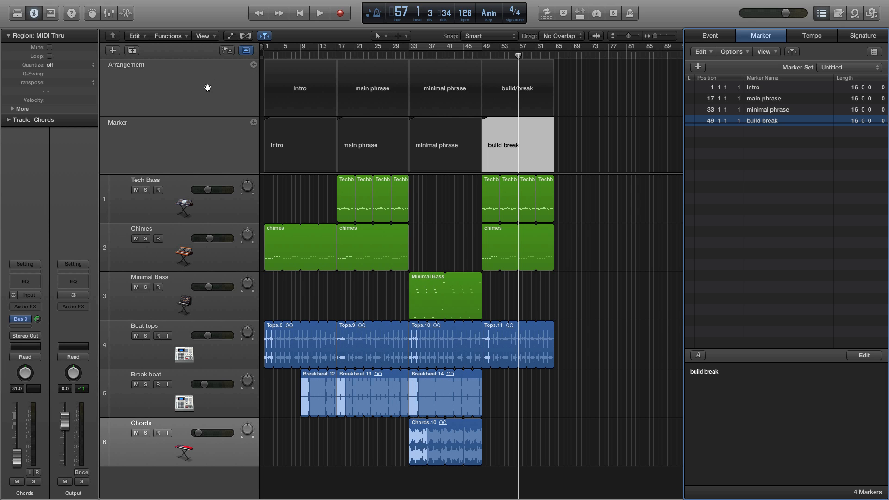
Reorder the arrangement sections as build/break, main phrase, minimal phrase and Intro
{"action": "left_click", "coordinate": [503, 100]}
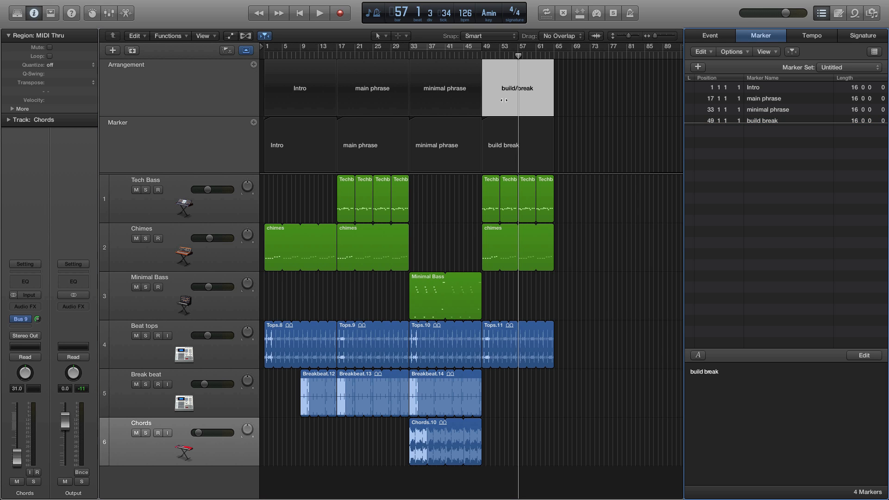
{"action": "left_click_drag", "start_coordinate": [504, 100], "coordinate": [252, 83]}
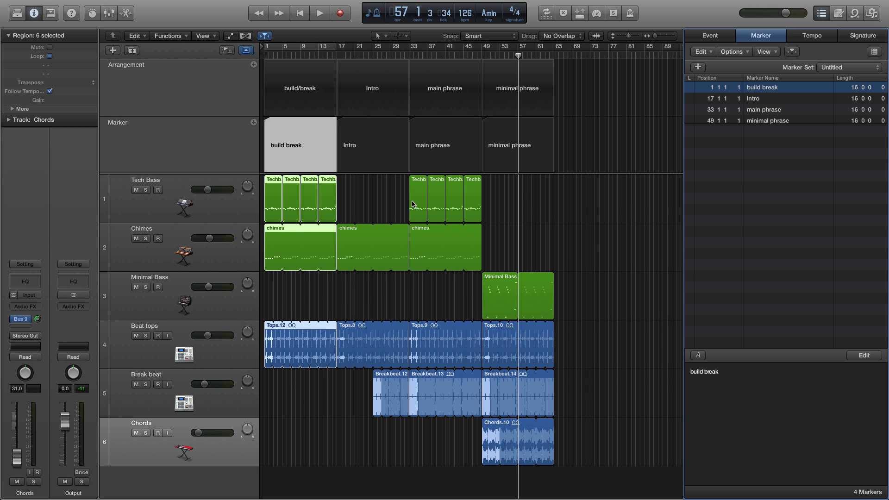
{"action": "left_click", "coordinate": [265, 35]}
{"action": "left_click", "coordinate": [463, 107]}
{"action": "left_click", "coordinate": [503, 111], "text": "shift"}
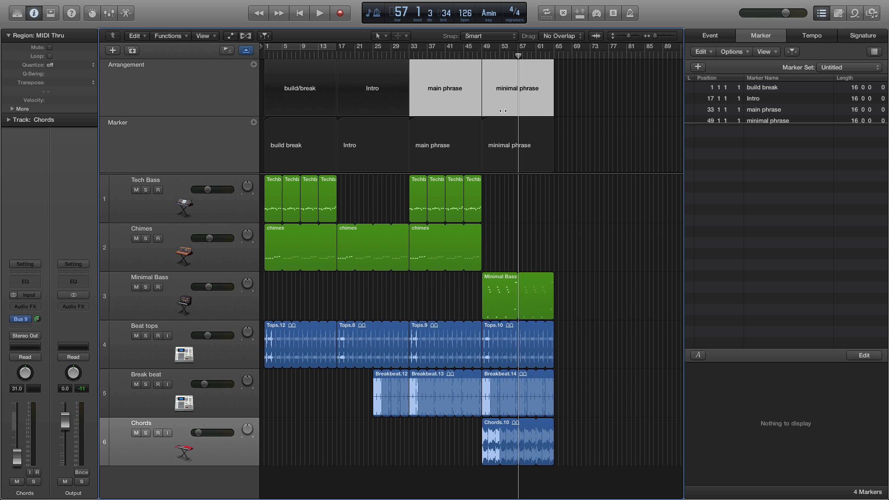
{"action": "left_click_drag", "start_coordinate": [427, 106], "coordinate": [332, 105]}
{"action": "left_click_drag", "start_coordinate": [506, 99], "coordinate": [407, 98]}
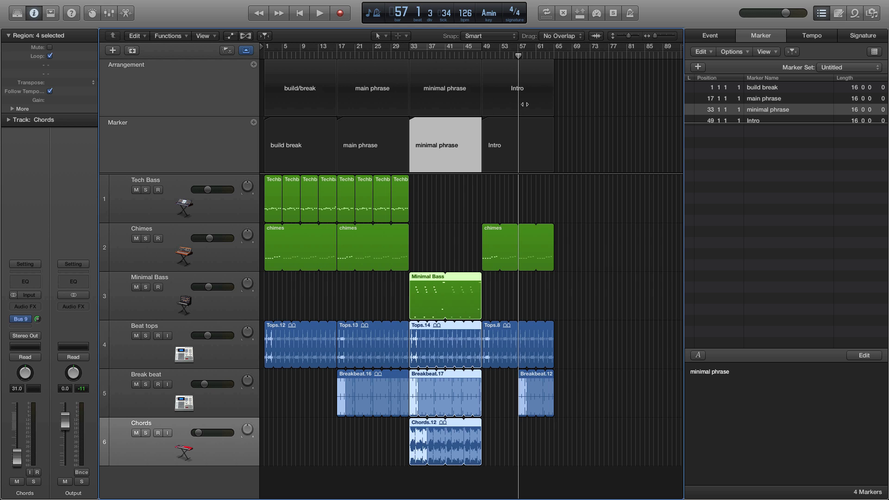
Copy the main phrase section to bar 49 and the build/break section to bar 65, ahead of the Intro
{"action": "left_click", "coordinate": [346, 108]}
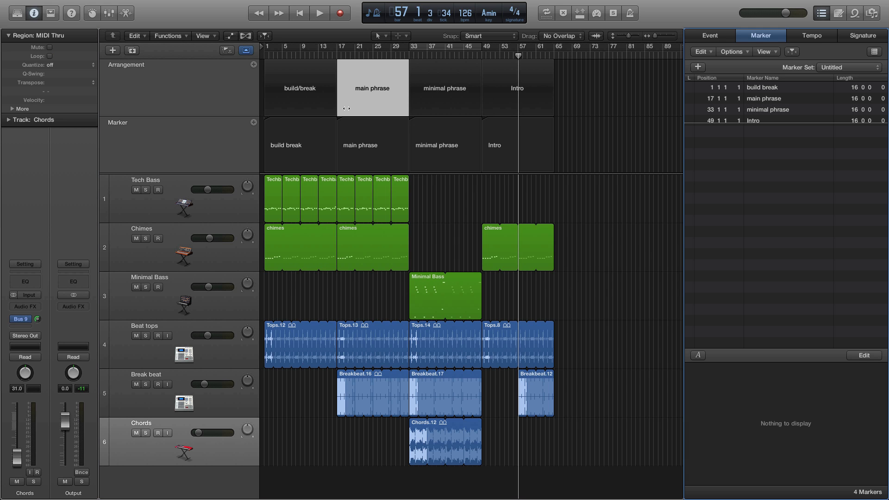
{"action": "mouse_move", "coordinate": [346, 108]}
{"action": "left_mouse_down"}
{"action": "mouse_move", "coordinate": [490, 109]}
{"action": "mouse_move", "coordinate": [484, 109]}
{"action": "left_mouse_up"}
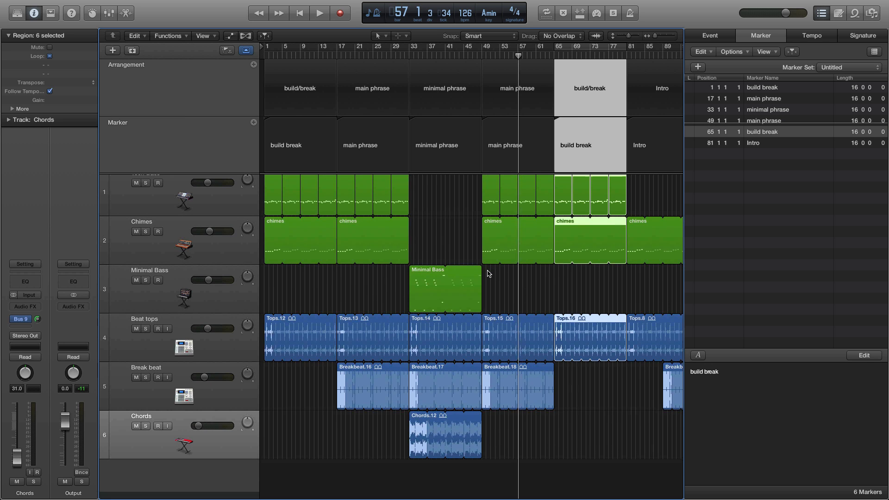
{"action": "scroll", "coordinate": [489, 274], "scroll_direction": "right", "scroll_amount": 10}
{"action": "scroll", "coordinate": [490, 274], "scroll_direction": "left", "scroll_amount": 10}
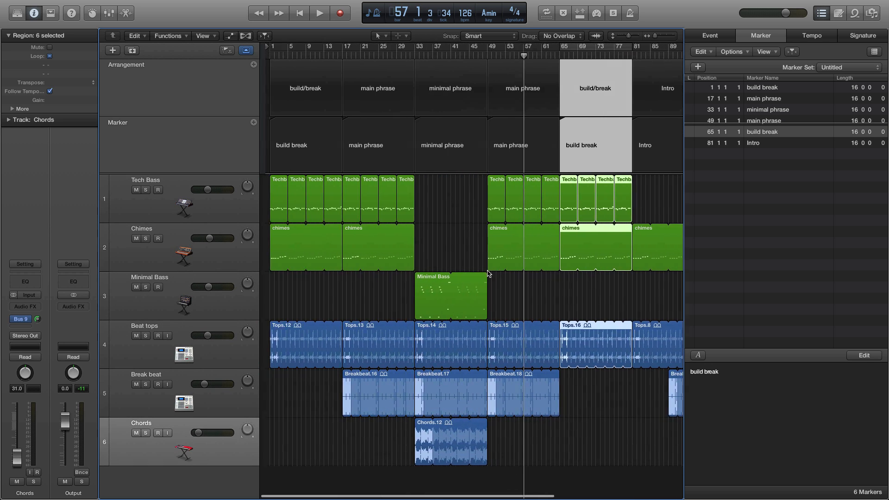
Select all markers on the Marker track, and afterwards select all sections on the Arrangement track instead
{"action": "left_click", "coordinate": [373, 130]}
{"action": "left_click", "coordinate": [143, 111]}
{"action": "left_click", "coordinate": [137, 137]}
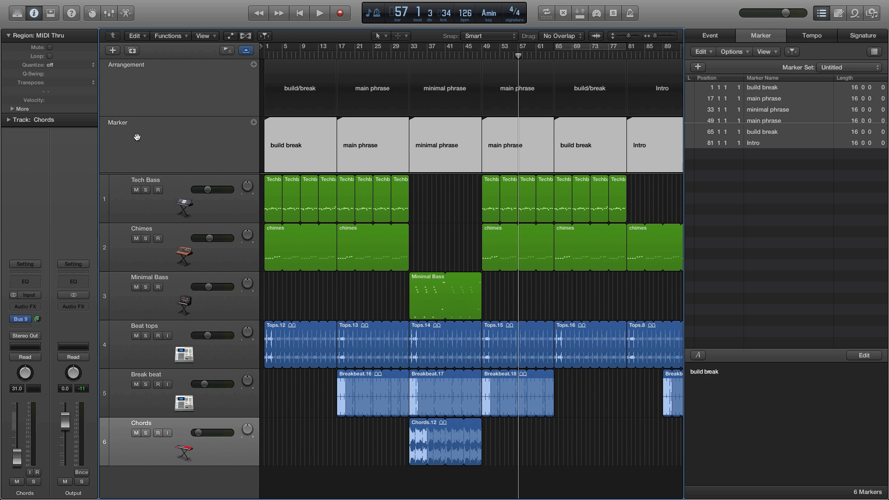
{"action": "left_click", "coordinate": [157, 84]}
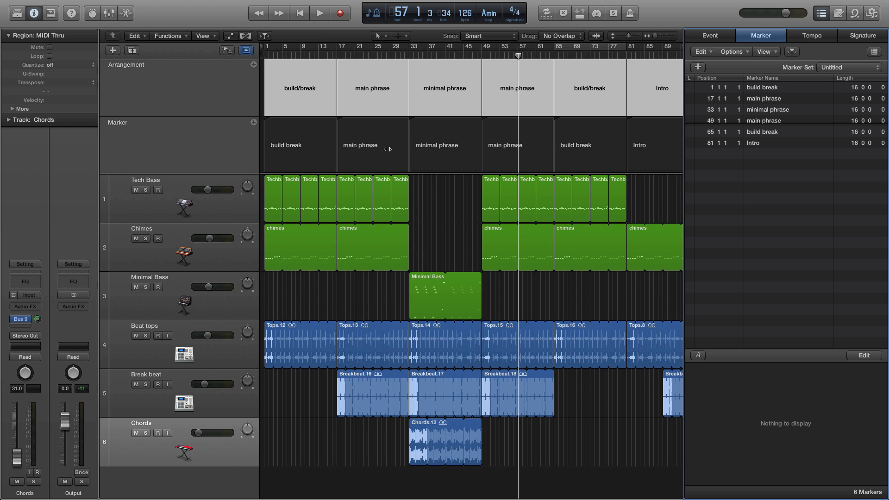
{"action": "left_click", "coordinate": [178, 94]}
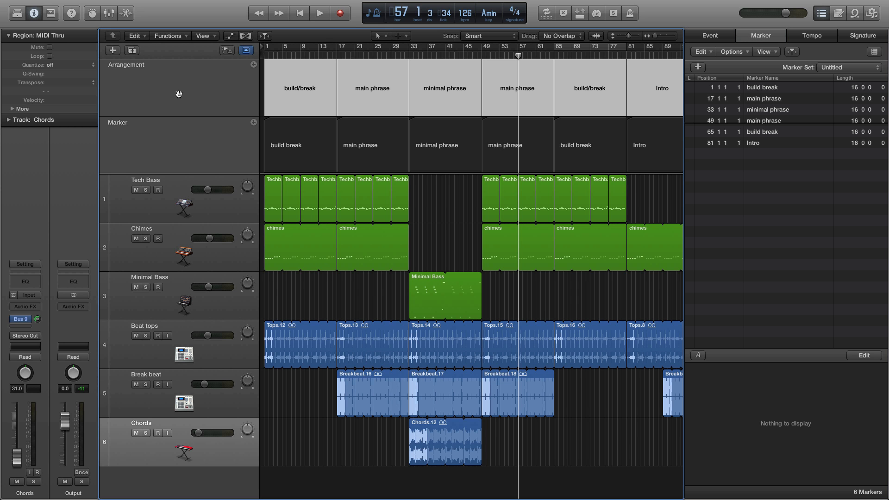